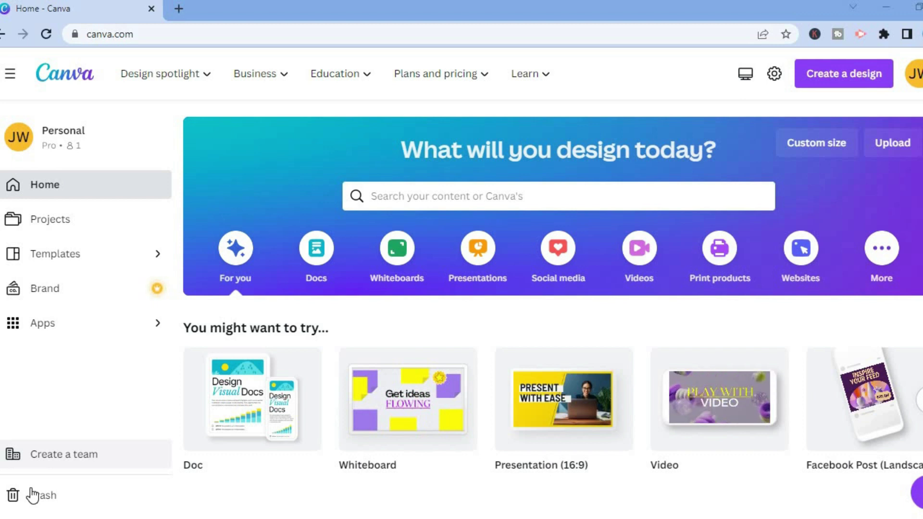
Step: Search Canva's home page for 'folded cards', correcting the 'cRD' typo
{"action": "left_click", "coordinate": [418, 196]}
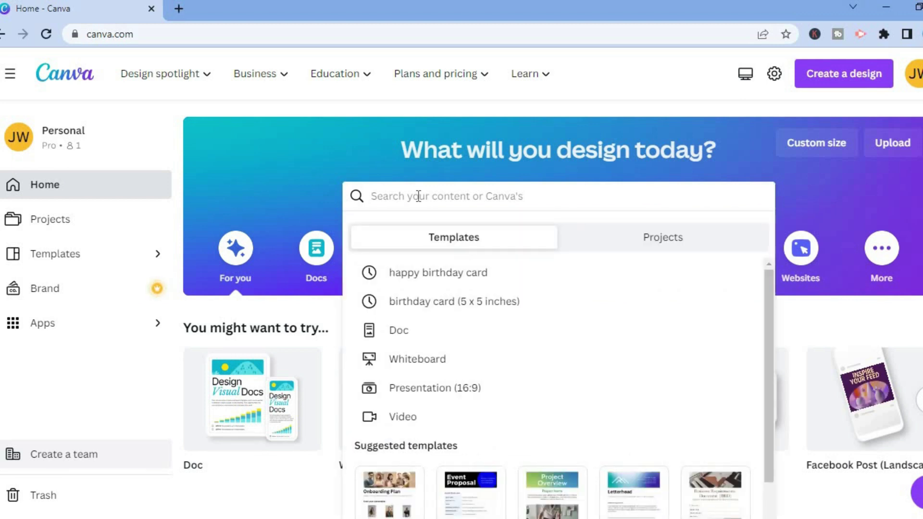
{"action": "type", "text": "folded "}
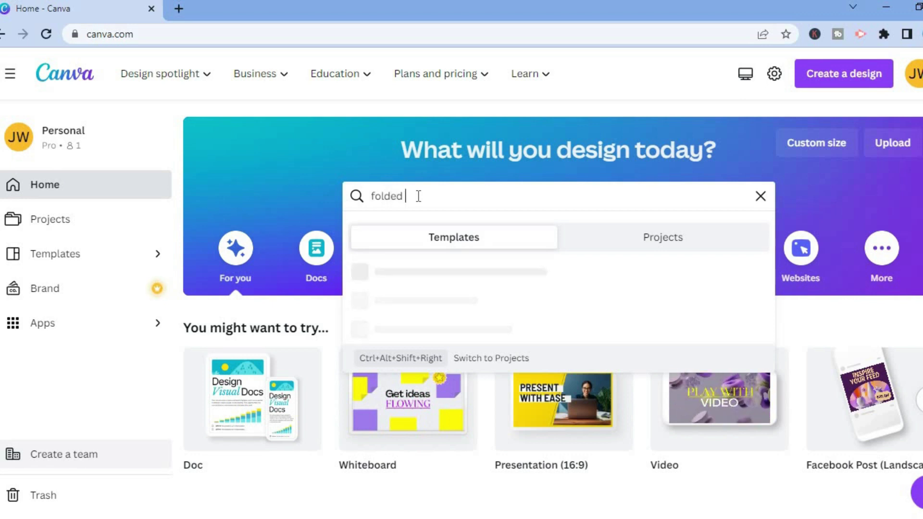
{"action": "type", "text": "cRD"}
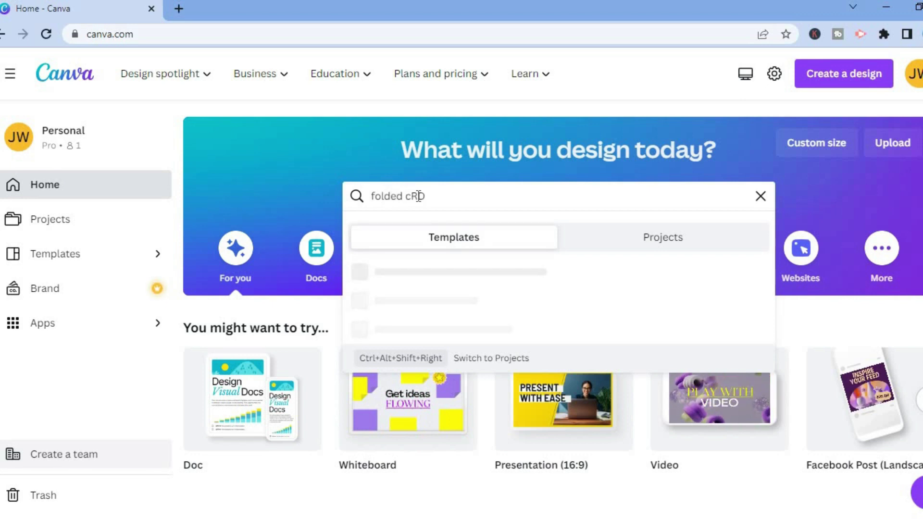
{"action": "key", "text": "BackSpace"}
{"action": "key", "text": "BackSpace"}
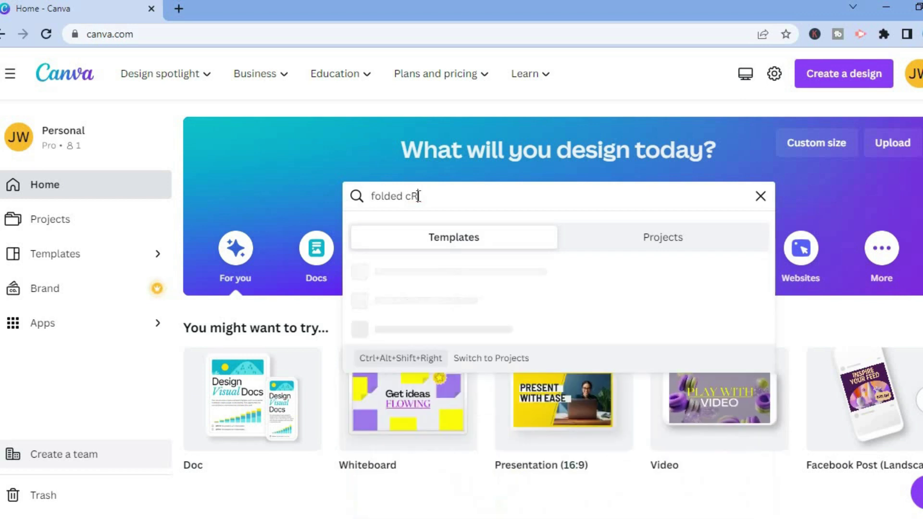
{"action": "type", "text": "ards"}
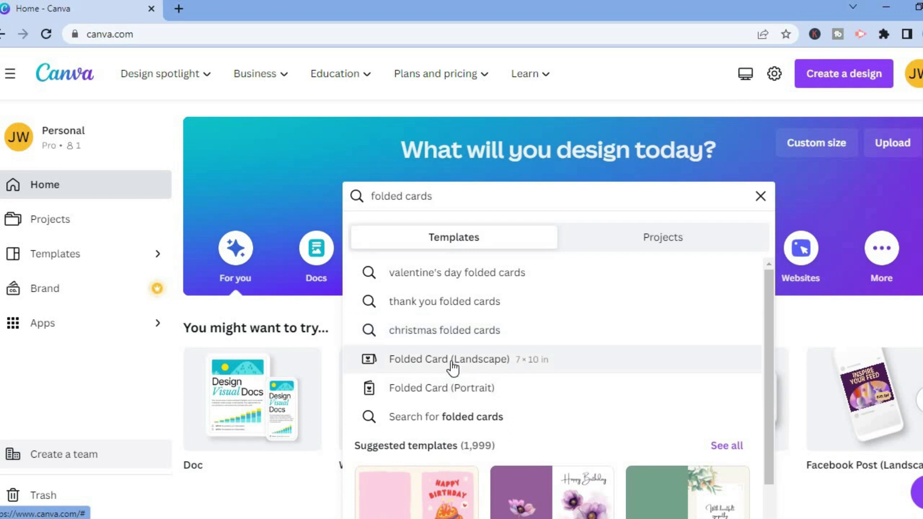
Step: Choose Folded Card (Landscape) and find the Blue Abstract Aesthetic Watercolor Folded Birthday Card template
{"action": "left_click", "coordinate": [452, 363]}
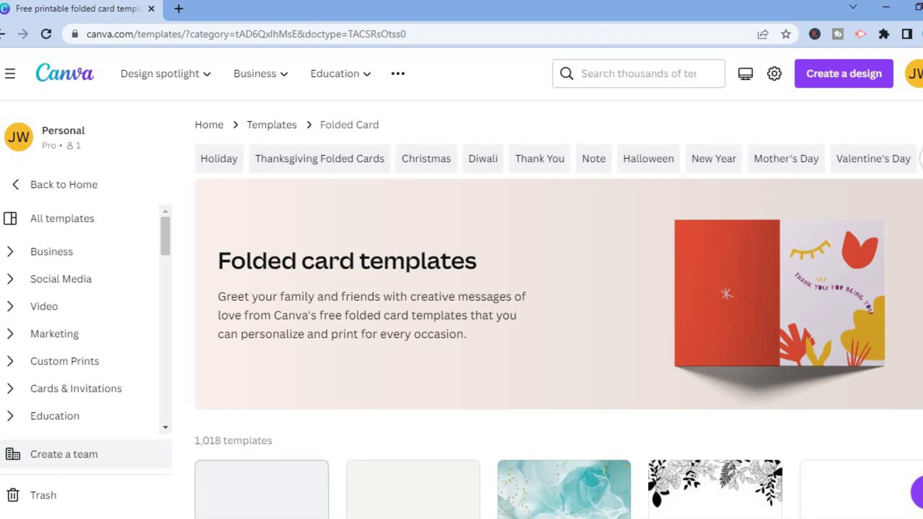
{"action": "scroll", "coordinate": [559, 307], "scroll_direction": "down", "scroll_amount": 4}
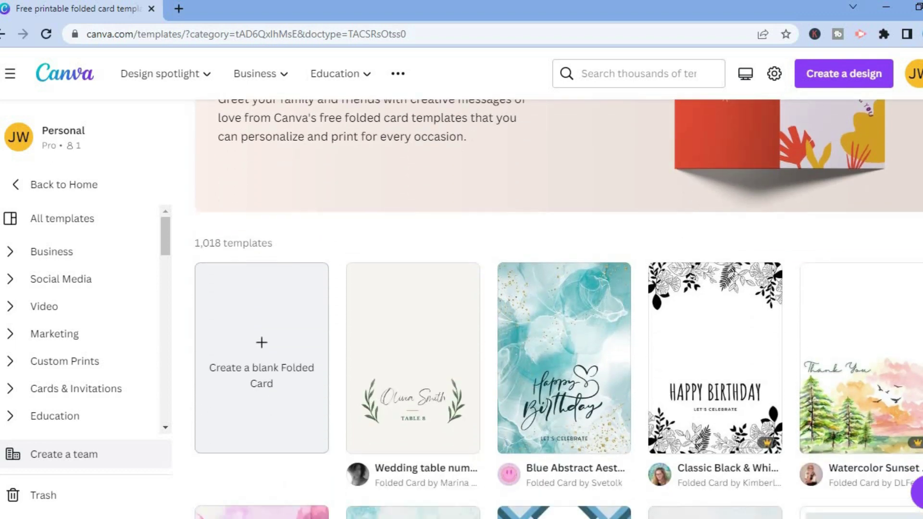
{"action": "scroll", "coordinate": [558, 309], "scroll_direction": "down", "scroll_amount": 2}
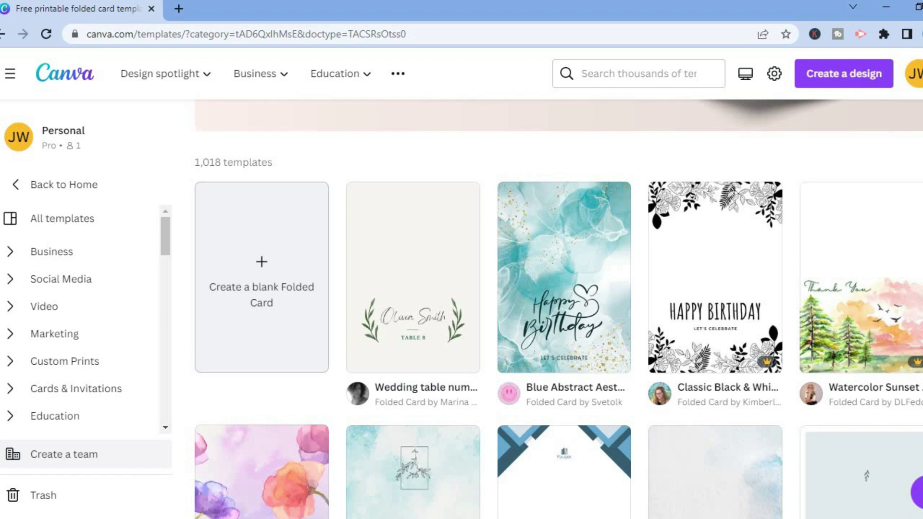
{"action": "scroll", "coordinate": [559, 308], "scroll_direction": "down", "scroll_amount": 2}
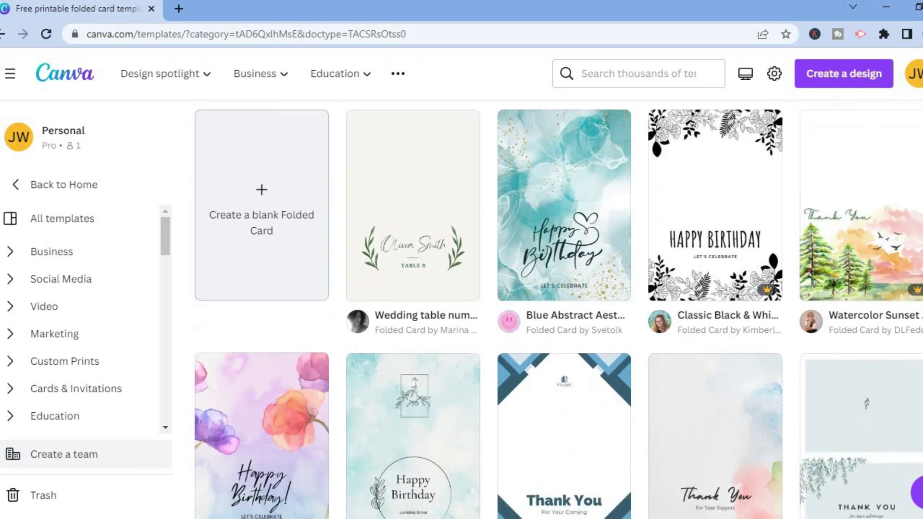
{"action": "scroll", "coordinate": [817, 183], "scroll_direction": "down", "scroll_amount": 1}
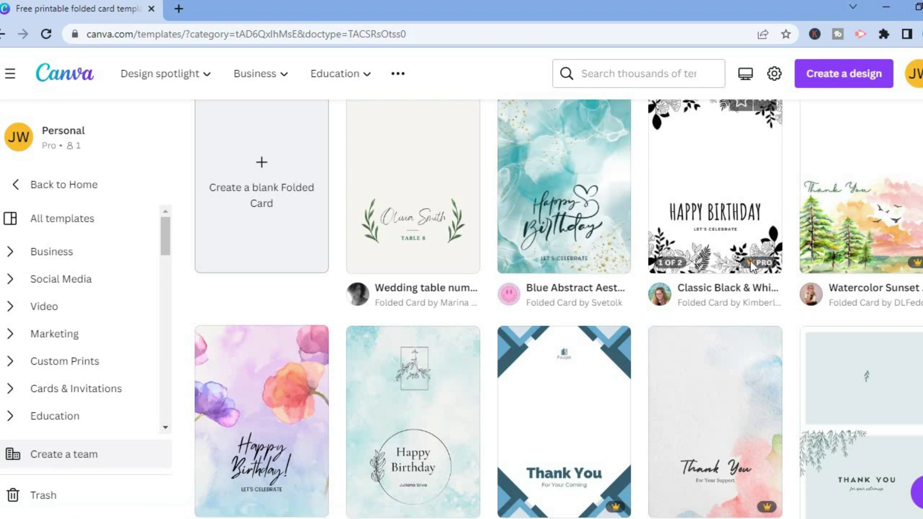
{"action": "mouse_move", "coordinate": [755, 264]}
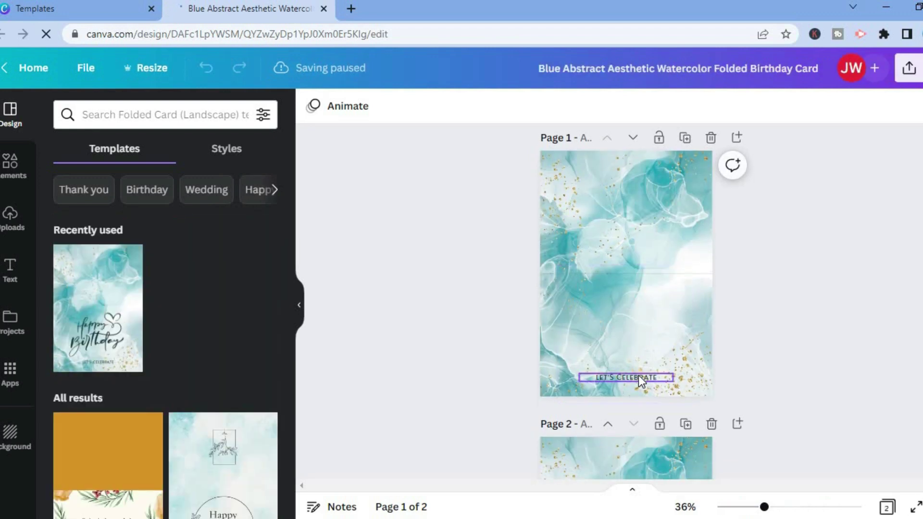
Step: Clear the LET'S CELEBRATE line on the card front so it can read TEST
{"action": "double_click", "coordinate": [639, 376]}
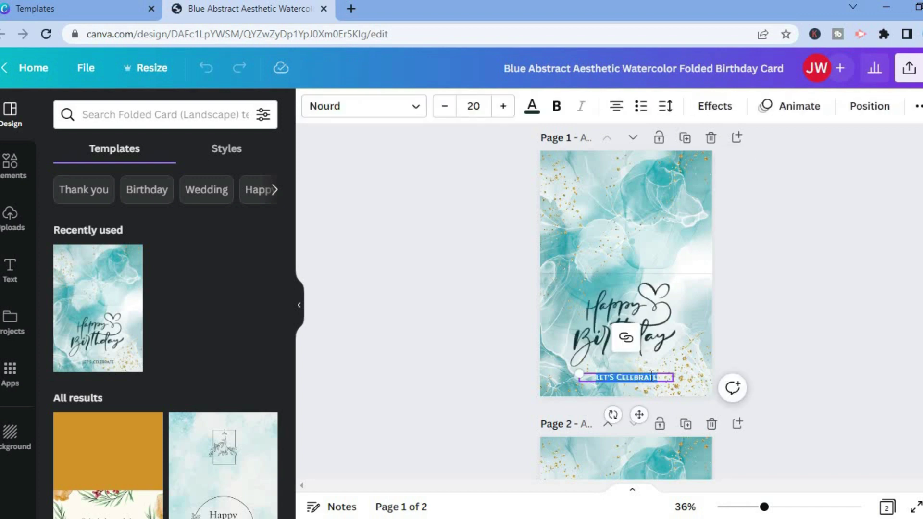
{"action": "key", "text": "BackSpace"}
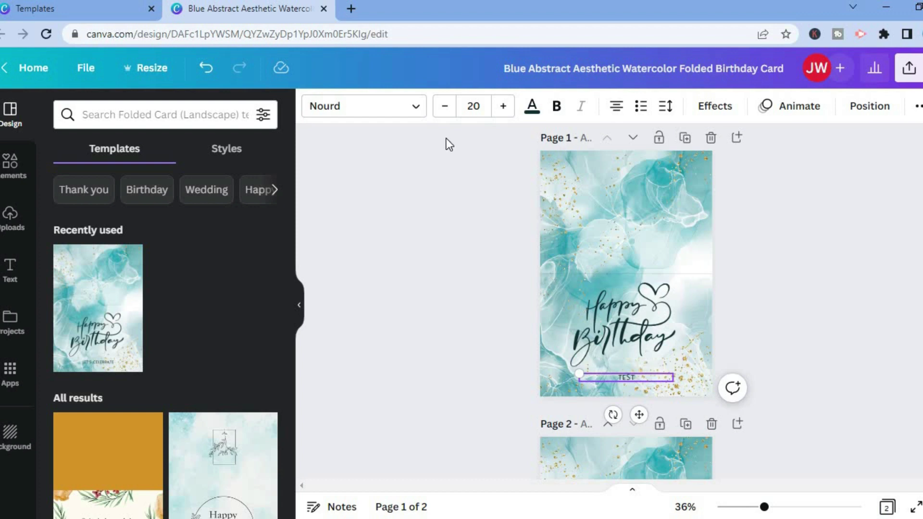
Step: Set the TEST line to Nourd Bold at 24 pt, up from 20
{"action": "left_click", "coordinate": [403, 111]}
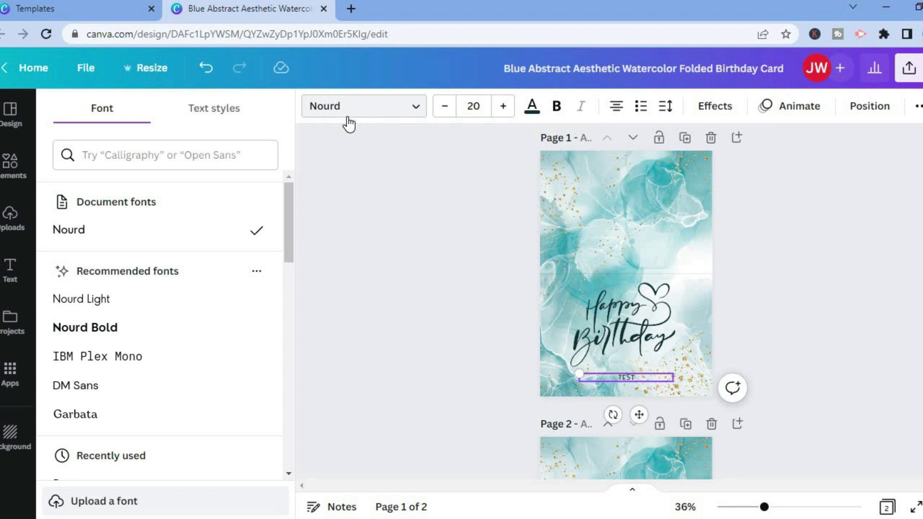
{"action": "left_click", "coordinate": [120, 330]}
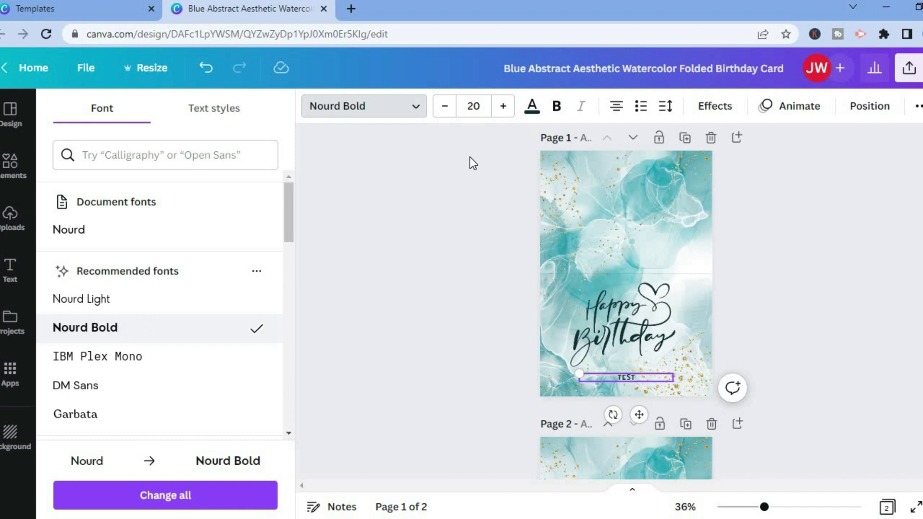
{"action": "left_click", "coordinate": [476, 105]}
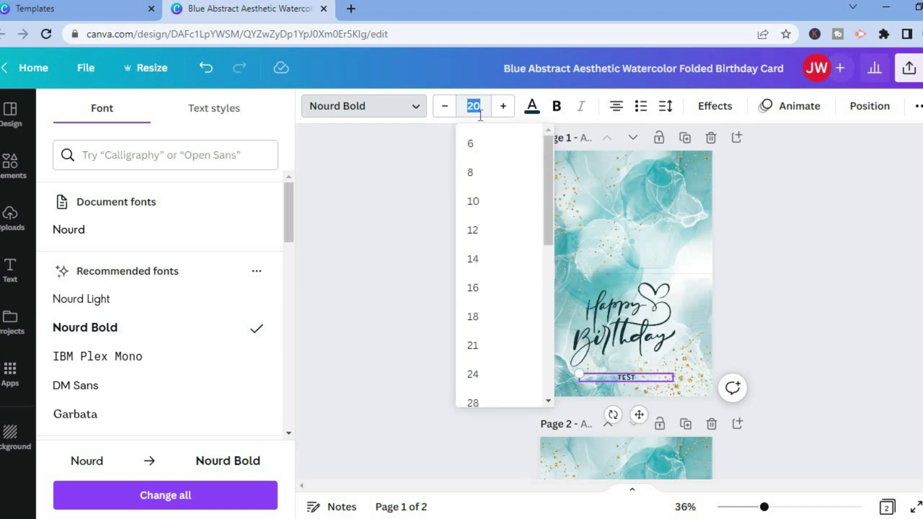
{"action": "left_click_drag", "start_coordinate": [549, 209], "coordinate": [543, 267]}
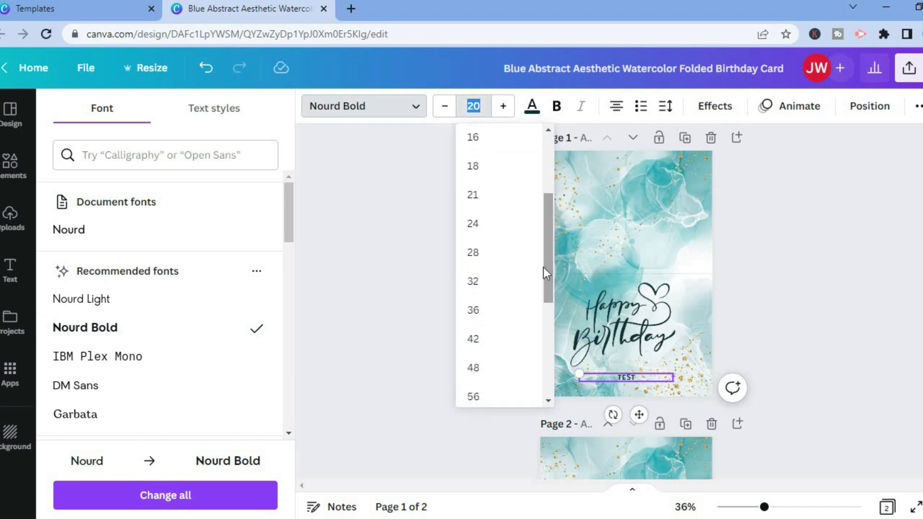
{"action": "left_click", "coordinate": [483, 224]}
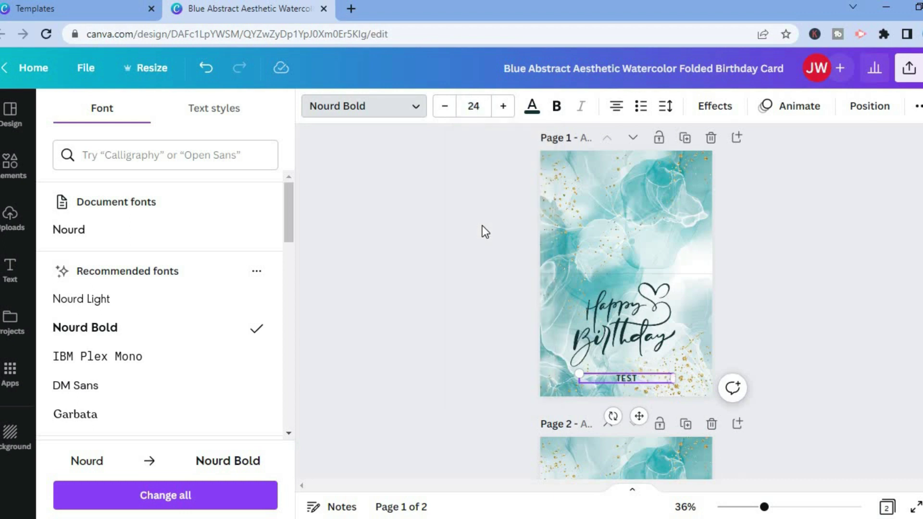
{"action": "left_click", "coordinate": [628, 296]}
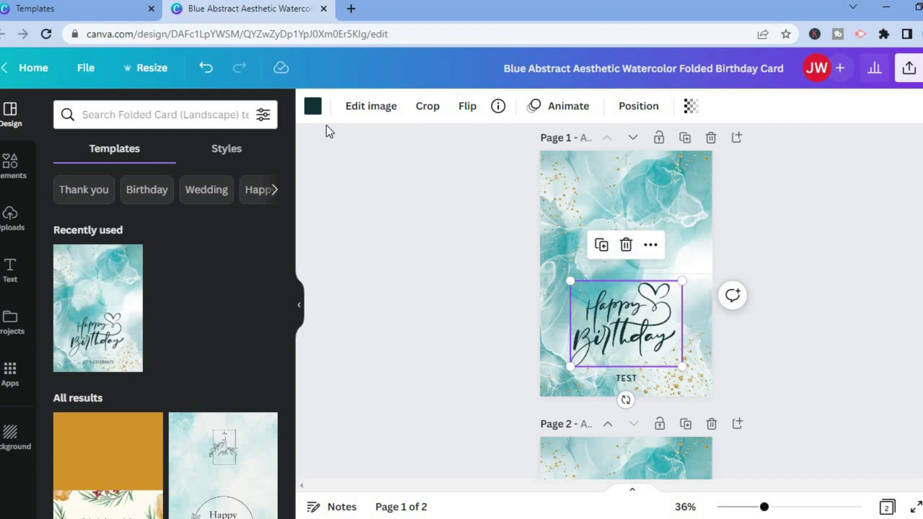
Step: Recolour the Happy Birthday title with the first gold swatch from Photo colors
{"action": "left_click", "coordinate": [317, 113]}
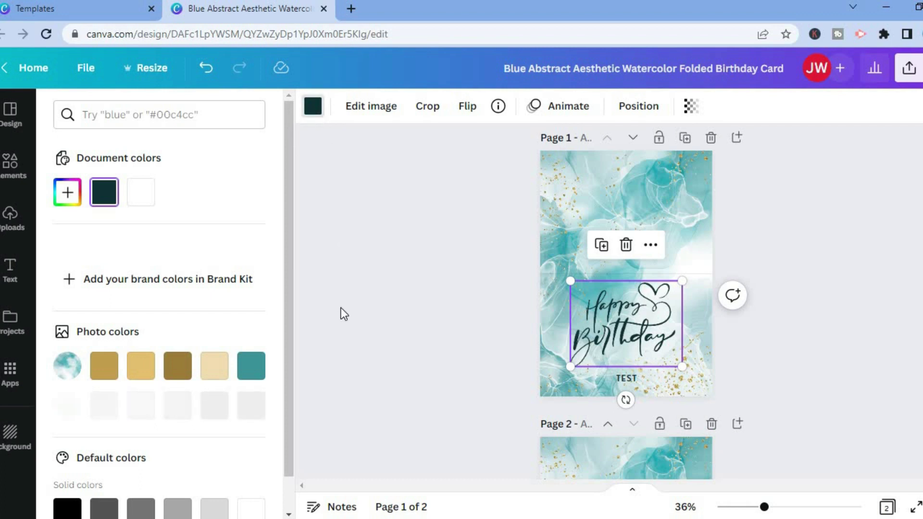
{"action": "left_click", "coordinate": [105, 370]}
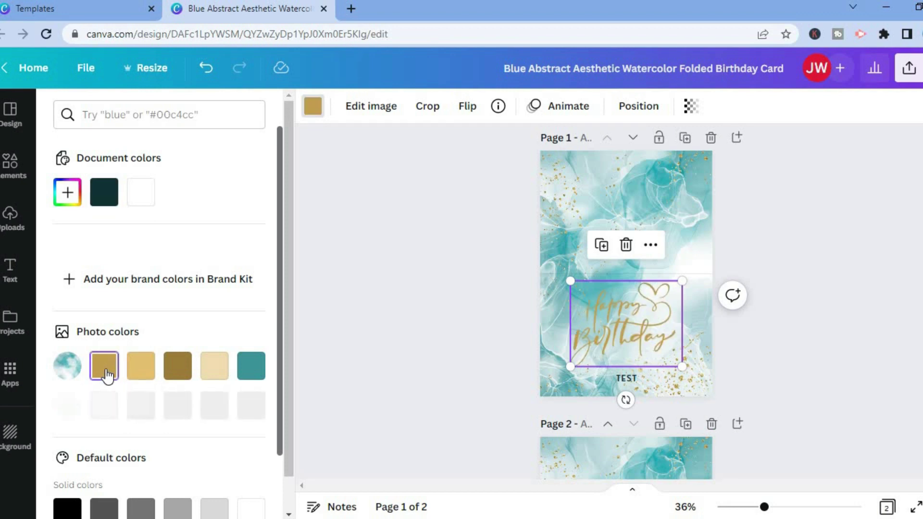
{"action": "left_click", "coordinate": [347, 324]}
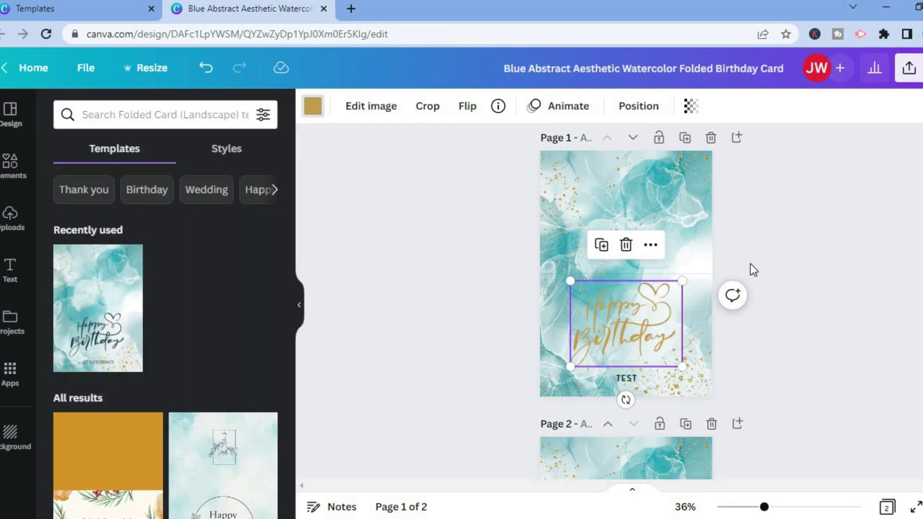
Step: Detach page 2's blue watercolour background image and delete it, leaving a white page
{"action": "scroll", "coordinate": [593, 299], "scroll_direction": "down", "scroll_amount": 5}
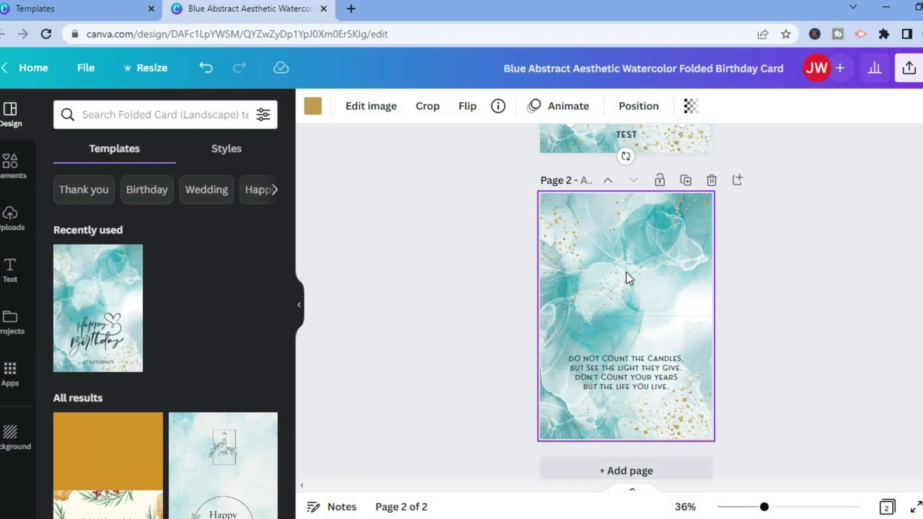
{"action": "left_click", "coordinate": [627, 272]}
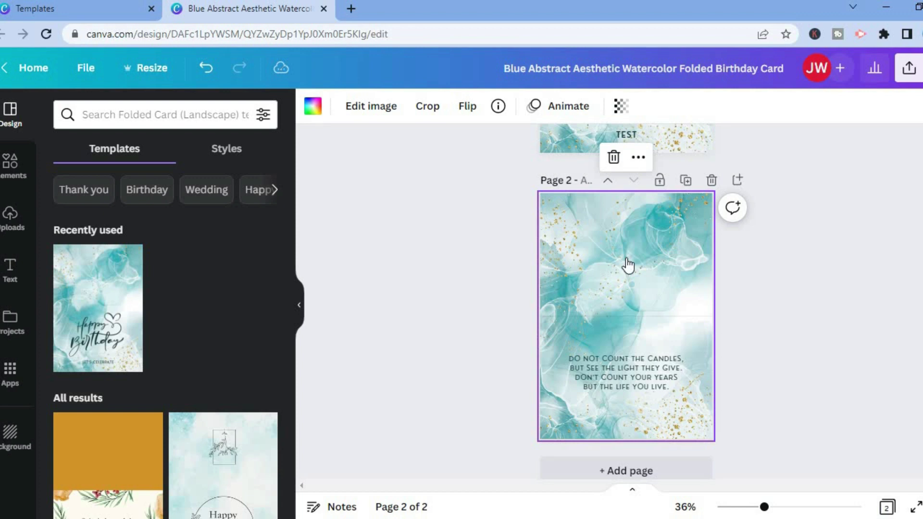
{"action": "right_click", "coordinate": [627, 260]}
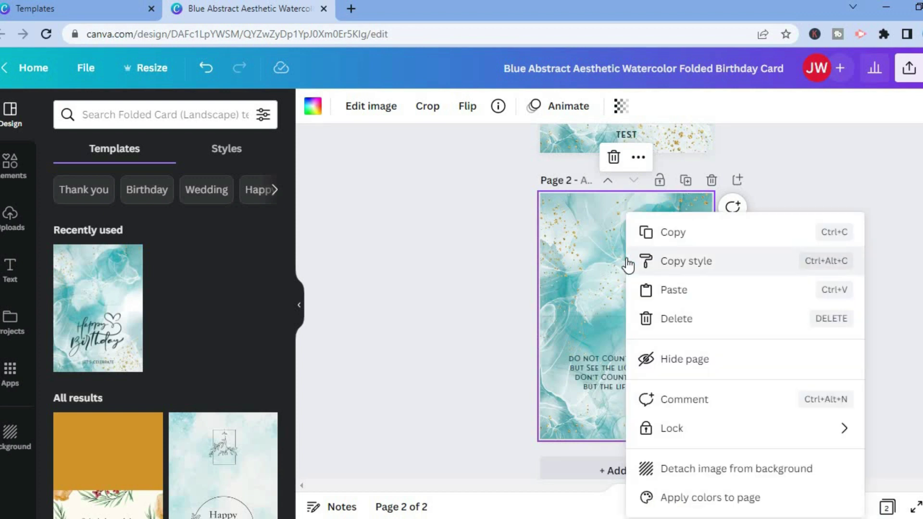
{"action": "left_click", "coordinate": [717, 477]}
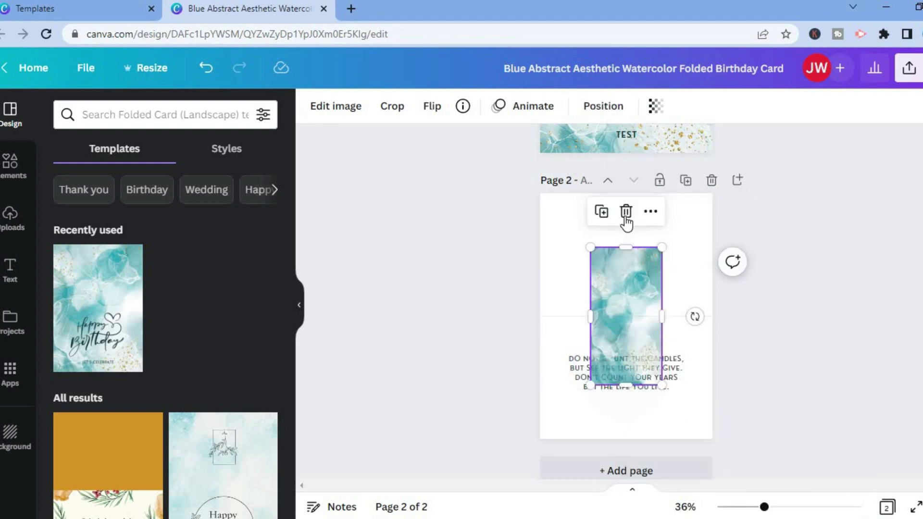
{"action": "left_click", "coordinate": [625, 212]}
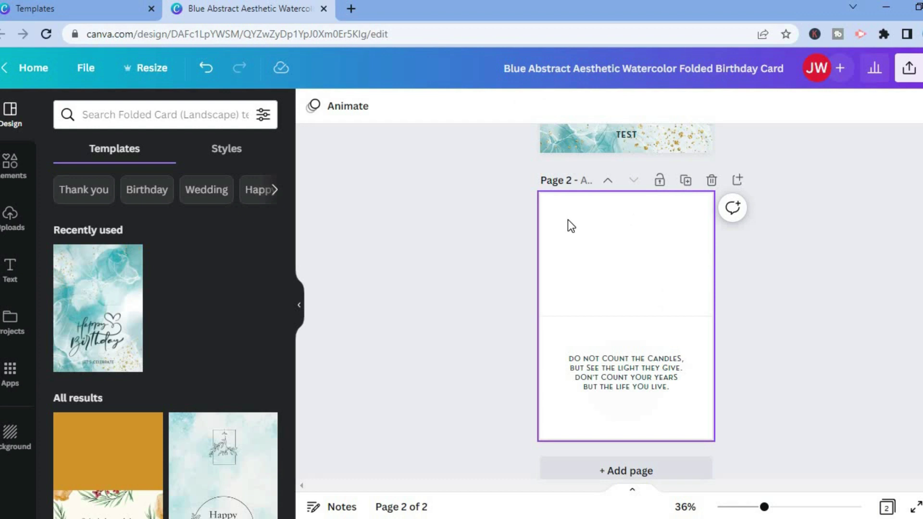
Step: Drag the uploaded jw landscape image from Uploads onto page 2 as its background
{"action": "left_click", "coordinate": [21, 213]}
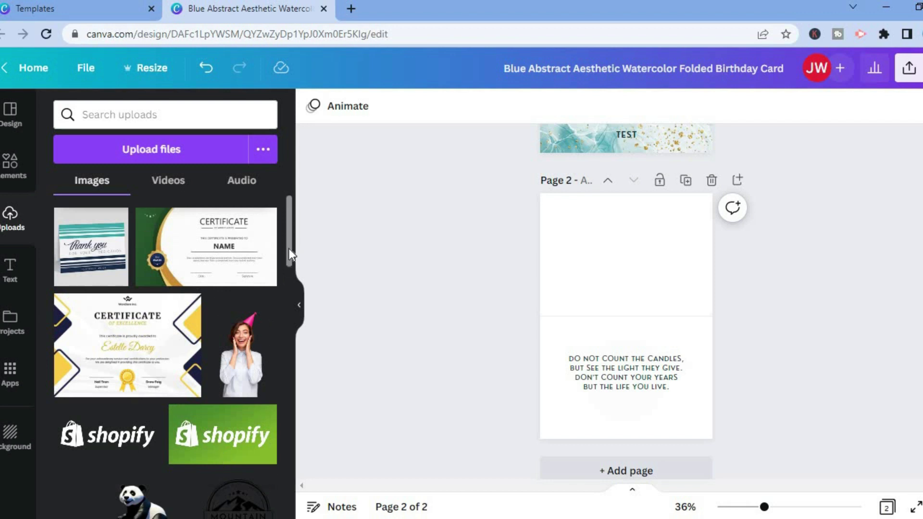
{"action": "left_click_drag", "start_coordinate": [289, 249], "coordinate": [287, 320]}
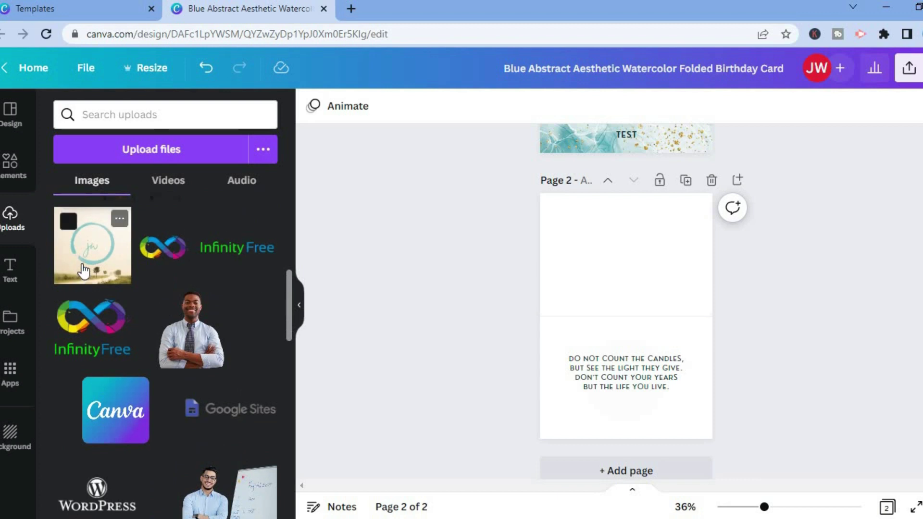
{"action": "left_click_drag", "start_coordinate": [83, 270], "coordinate": [550, 243]}
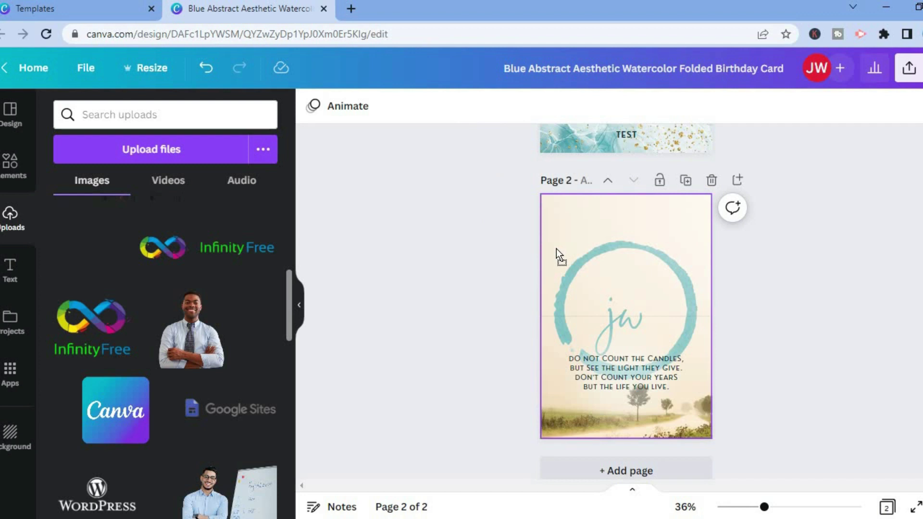
{"action": "left_click_drag", "start_coordinate": [556, 249], "coordinate": [556, 250]}
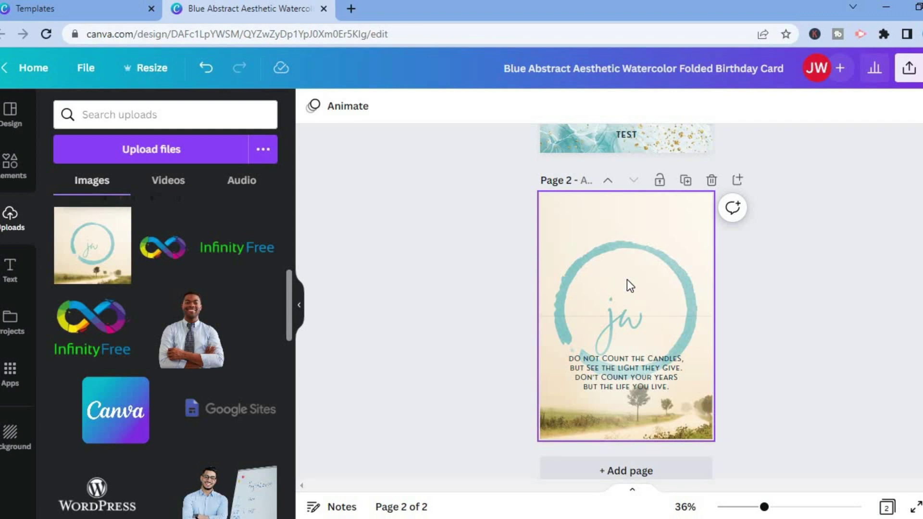
{"action": "left_click", "coordinate": [910, 70]}
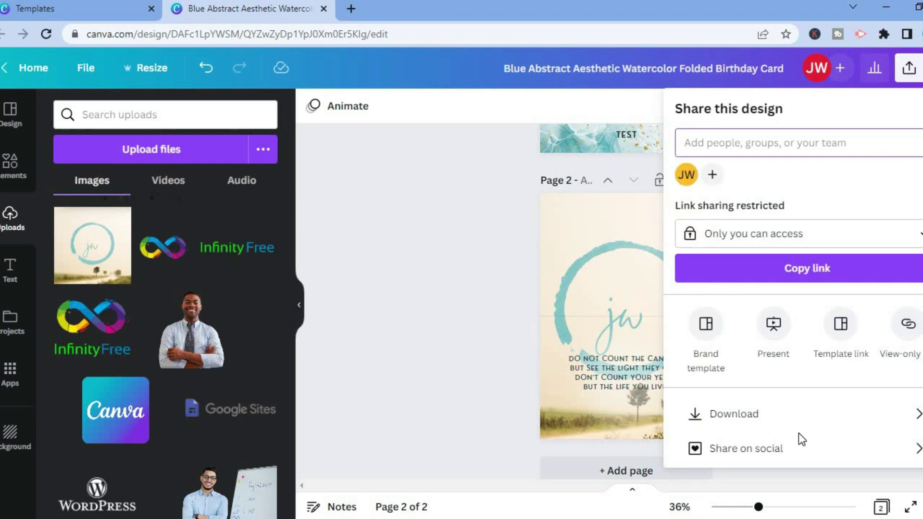
{"action": "left_click", "coordinate": [753, 415]}
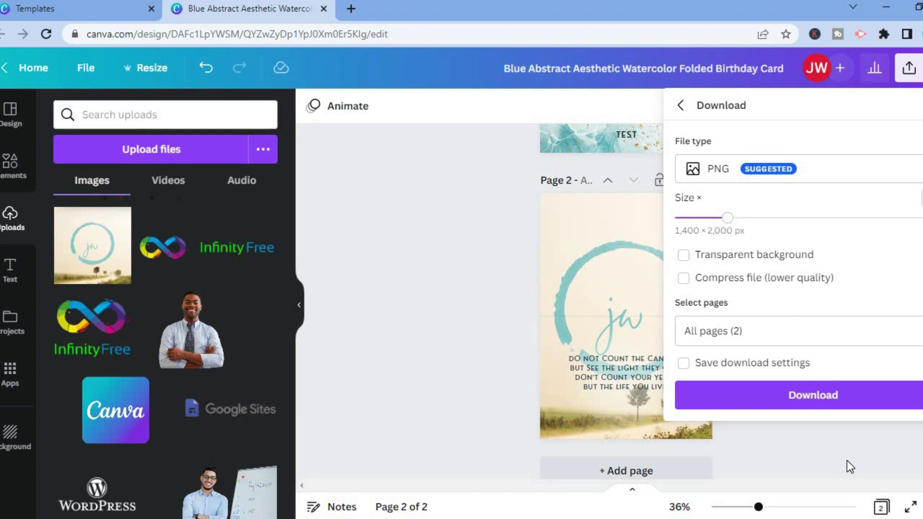
{"action": "left_click", "coordinate": [832, 457]}
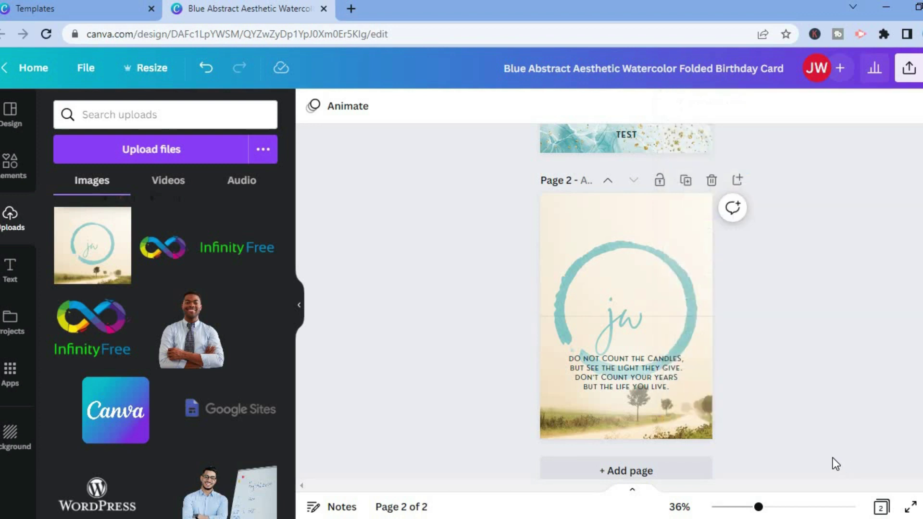